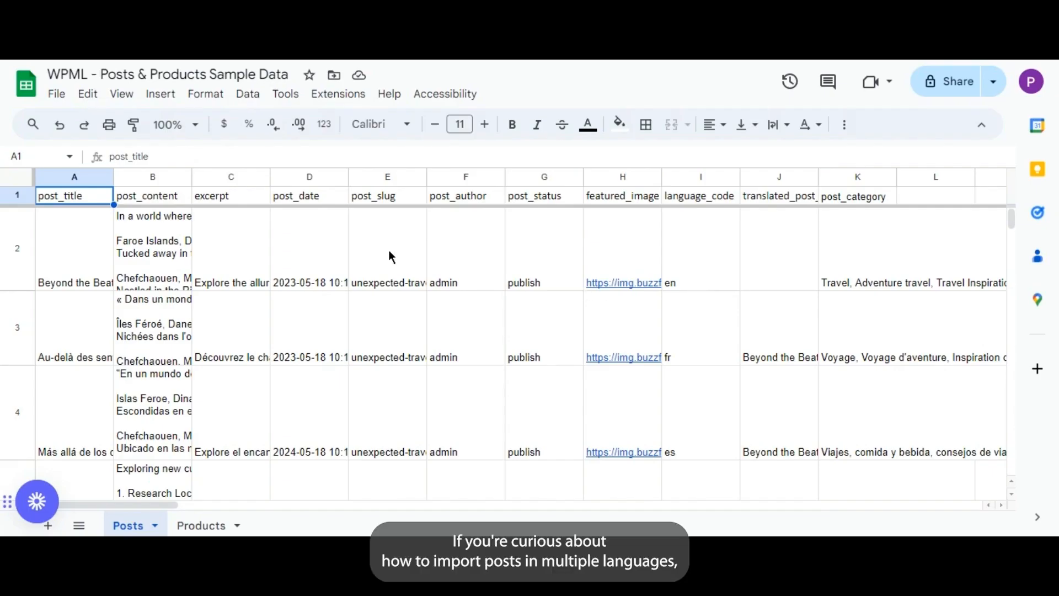
# - Examine the first post's title, excerpt, slug, language code and translated post title cells in the Posts sheet
pyautogui.click(90, 246)
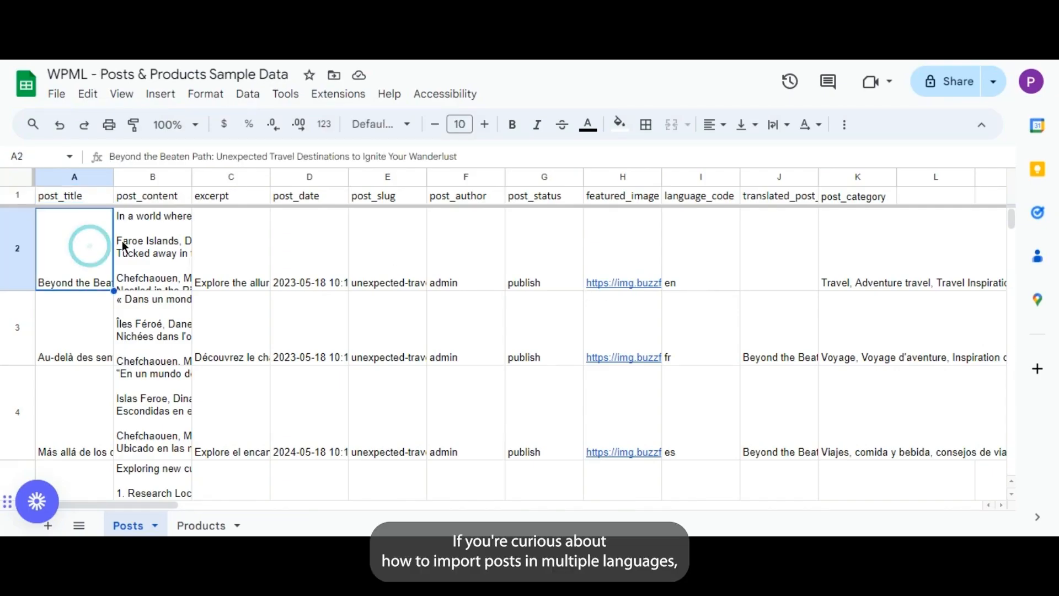
pyautogui.click(224, 242)
pyautogui.click(403, 243)
pyautogui.click(683, 242)
pyautogui.click(803, 226)
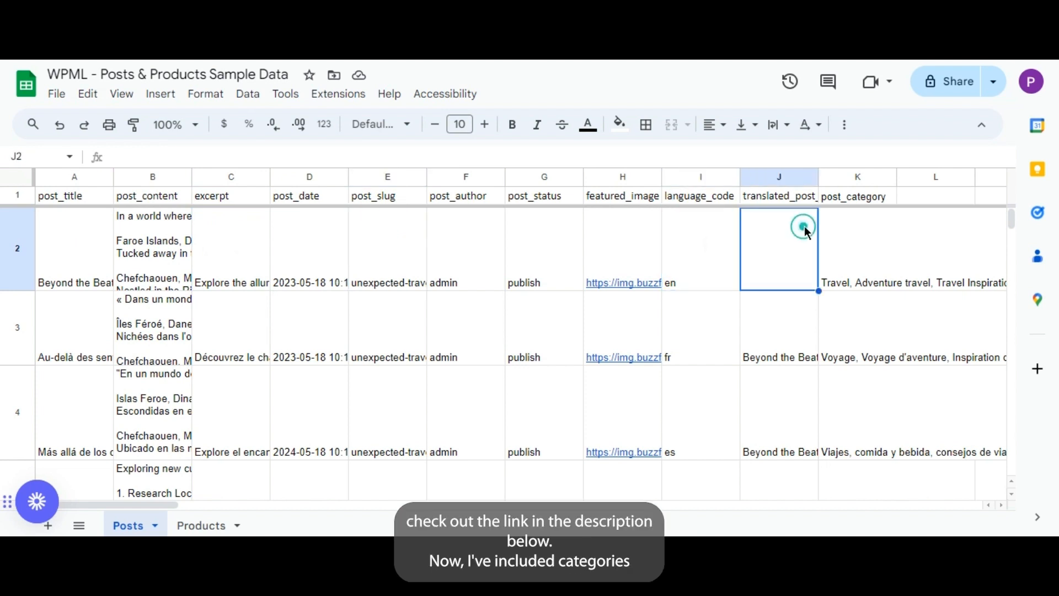
# - Examine how the comma-separated categories are written for each post in the post_category column
pyautogui.click(864, 197)
pyautogui.press('Down')
pyautogui.press('Down')
pyautogui.press('Down')
pyautogui.press('Down')
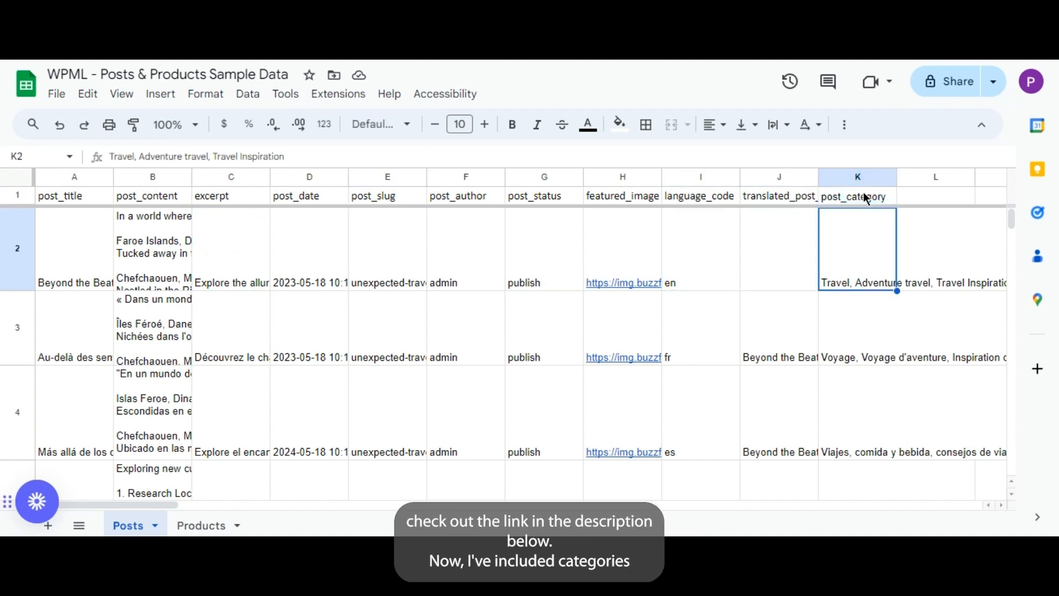
pyautogui.press('Down')
pyautogui.press('Down')
pyautogui.press('Down')
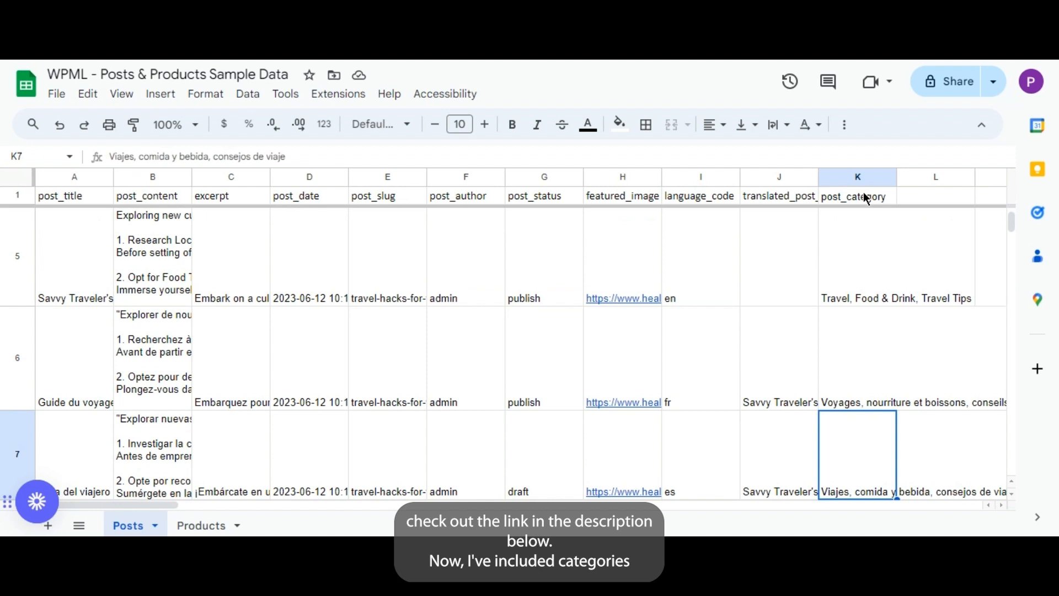
pyautogui.press('Up')
pyautogui.press('Up')
pyautogui.press('Up')
pyautogui.press('Up')
pyautogui.press('Up')
pyautogui.press('Up')
pyautogui.press('Up')
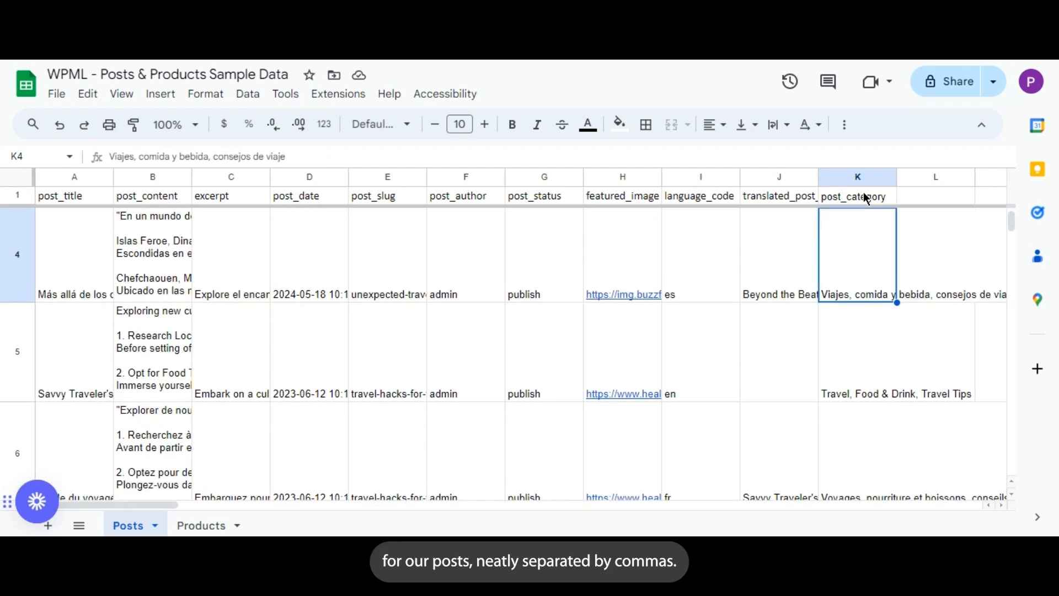
# - Insert a post_id column before post_content and fill in the post IDs, including 127, 128 and 129 in rows 5 to 7
pyautogui.click(147, 178)
pyautogui.rightClick(138, 178)
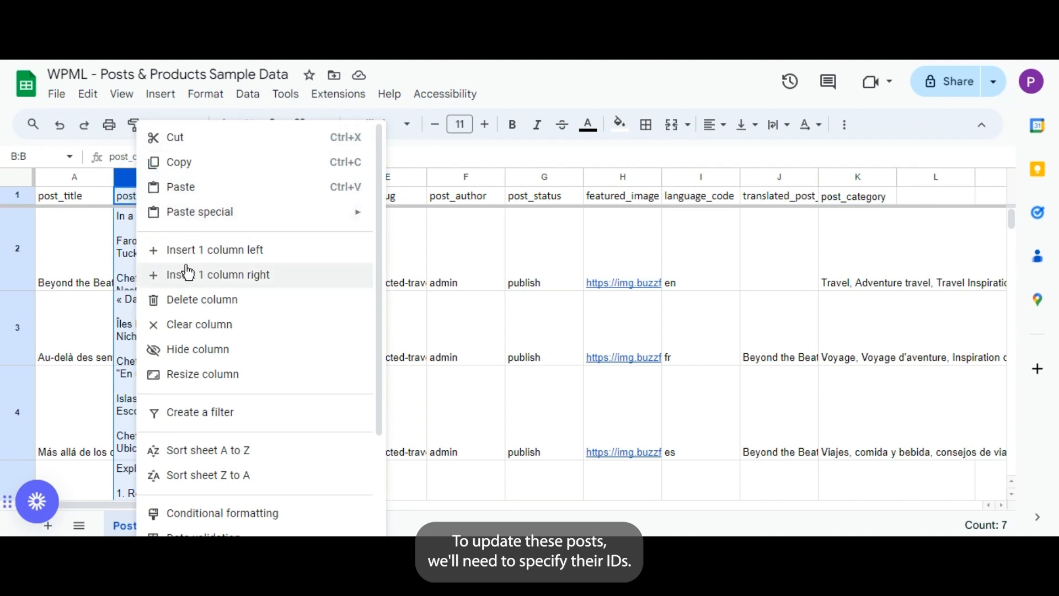
pyautogui.click(159, 249)
pyautogui.click(157, 197)
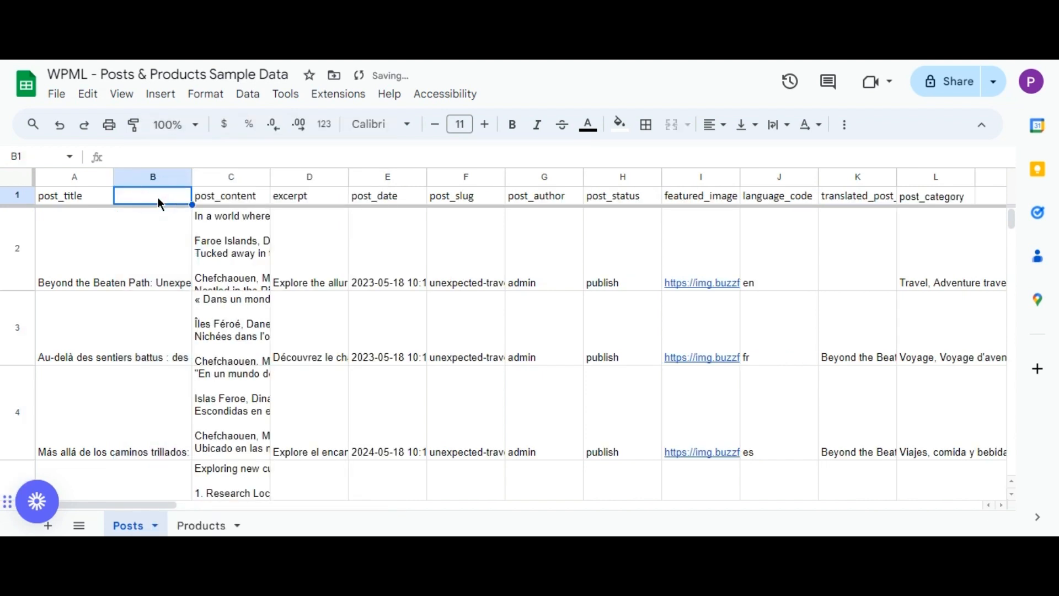
pyautogui.write('post_id')
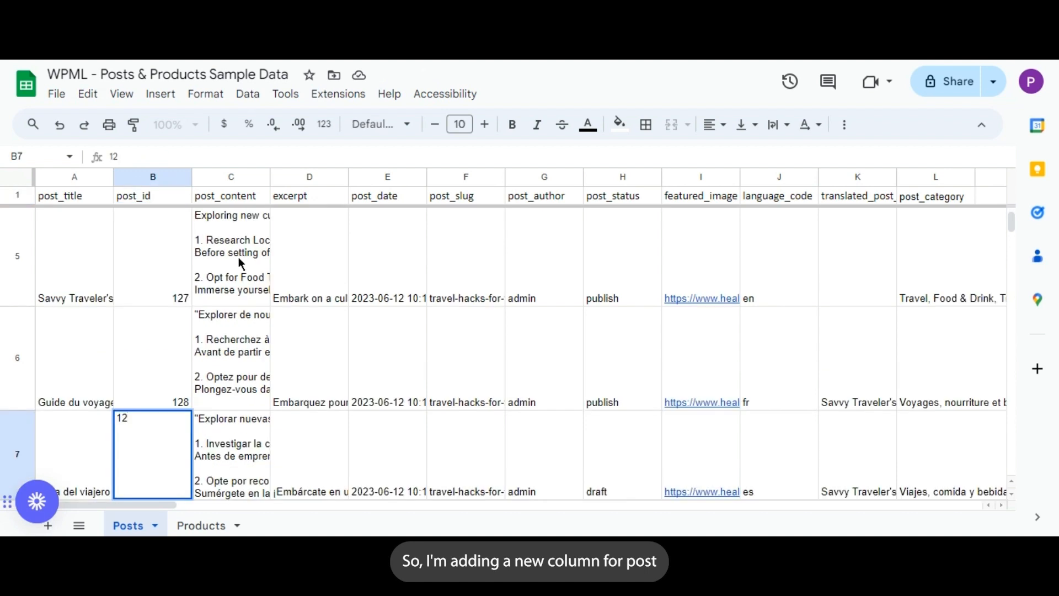
pyautogui.write('9')
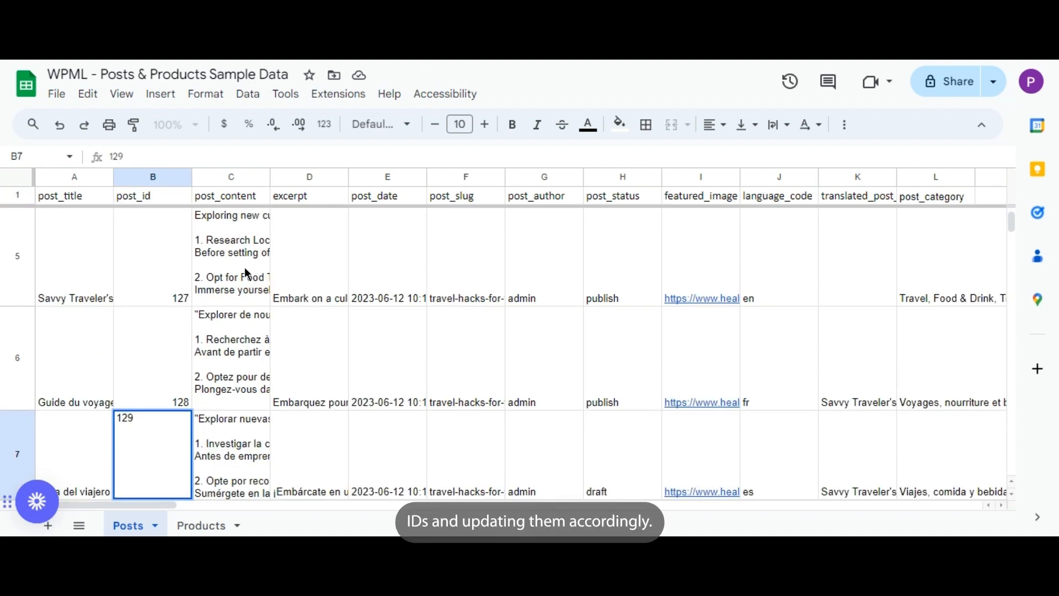
pyautogui.click(206, 293)
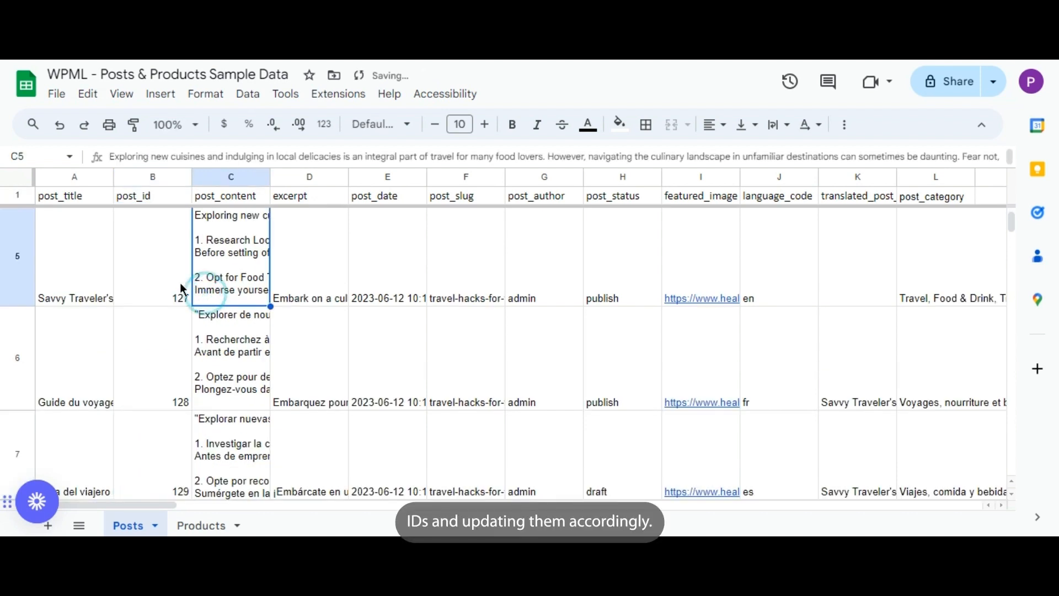
# - Download the Posts sheet as a CSV file
pyautogui.click(60, 95)
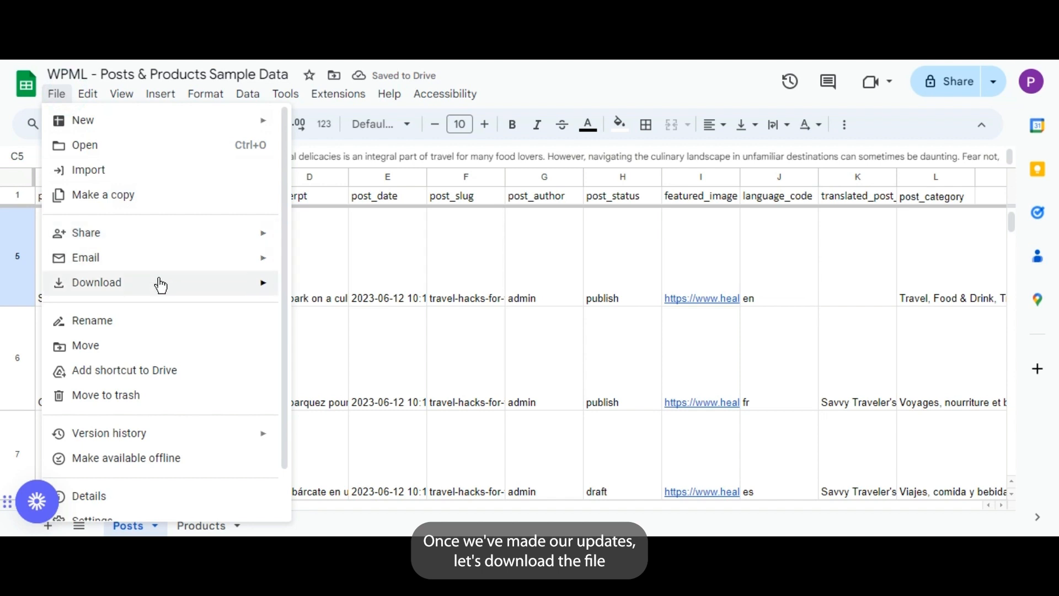
pyautogui.moveTo(267, 282)
pyautogui.click(320, 390)
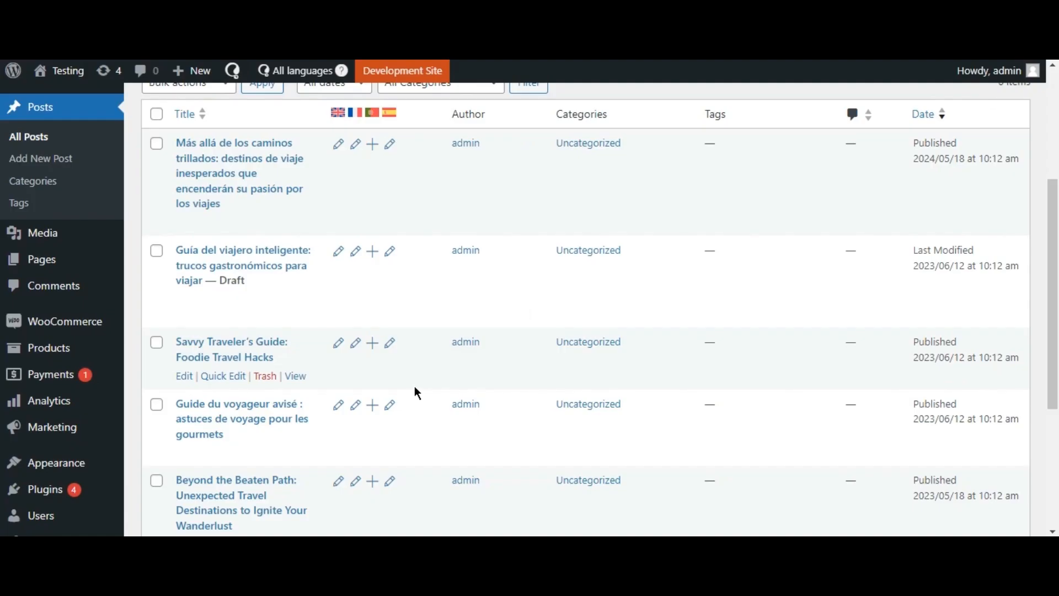
# - Switch to the WordPress site and open the file browser for a desktop upload on Ultimate CSV Importer PRO's Import / Update page
pyautogui.scroll(-5, 1055, 247)
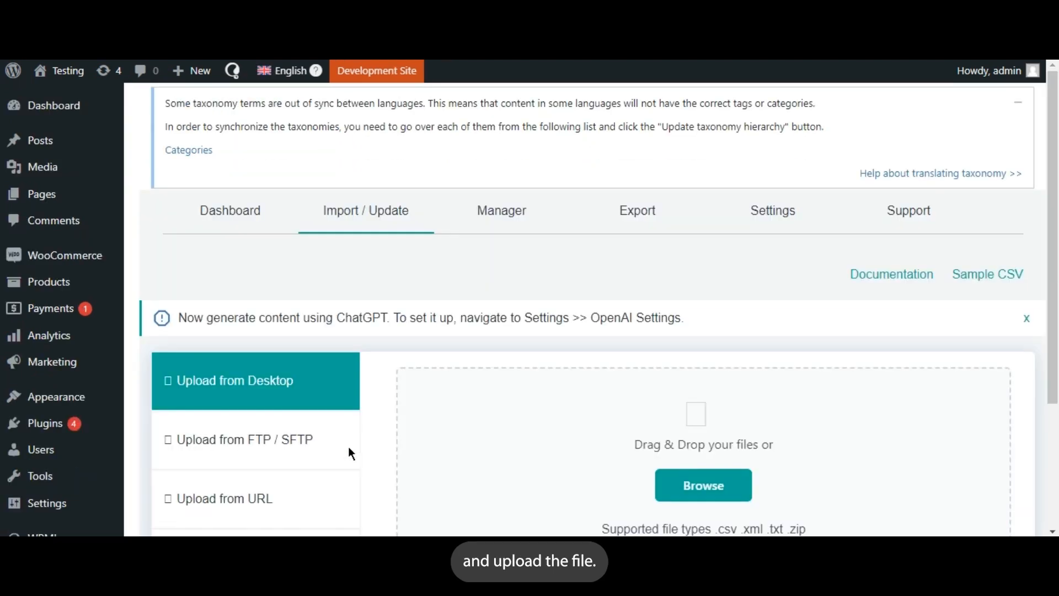
pyautogui.moveTo(1055, 154); pyautogui.dragTo(1055, 205)
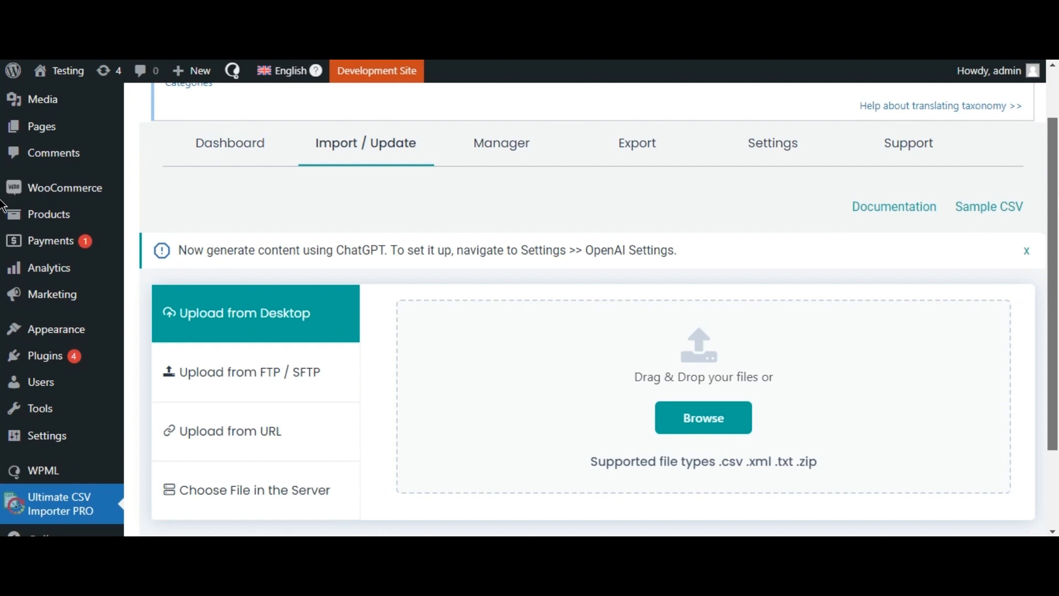
pyautogui.scroll(-1, 3, 207)
pyautogui.click(701, 385)
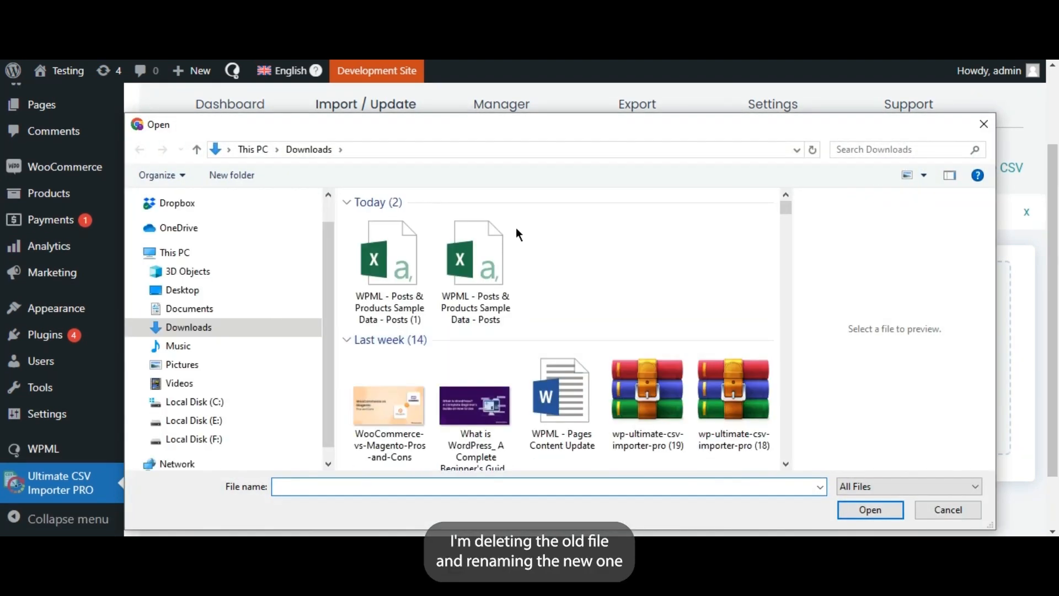
# - Delete the old Posts file in Downloads and rename the new download as "WPML - Posts & Products Sample Data - Posts"
pyautogui.click(456, 265)
pyautogui.press('Delete')
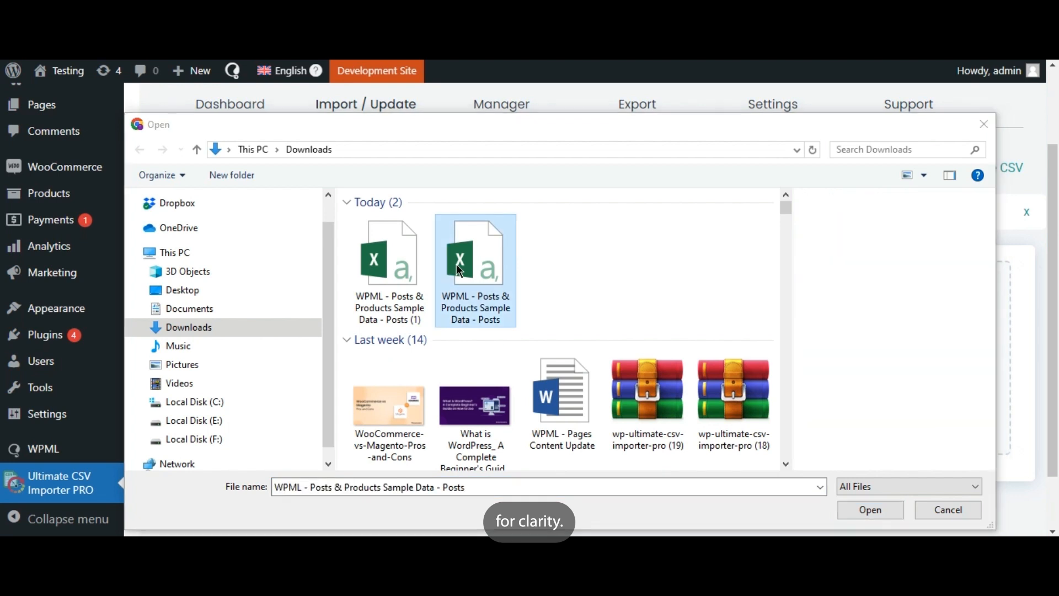
pyautogui.click(416, 290)
pyautogui.click(423, 319)
pyautogui.press('BackSpace')
pyautogui.press('BackSpace')
pyautogui.press('BackSpace')
pyautogui.press('BackSpace')
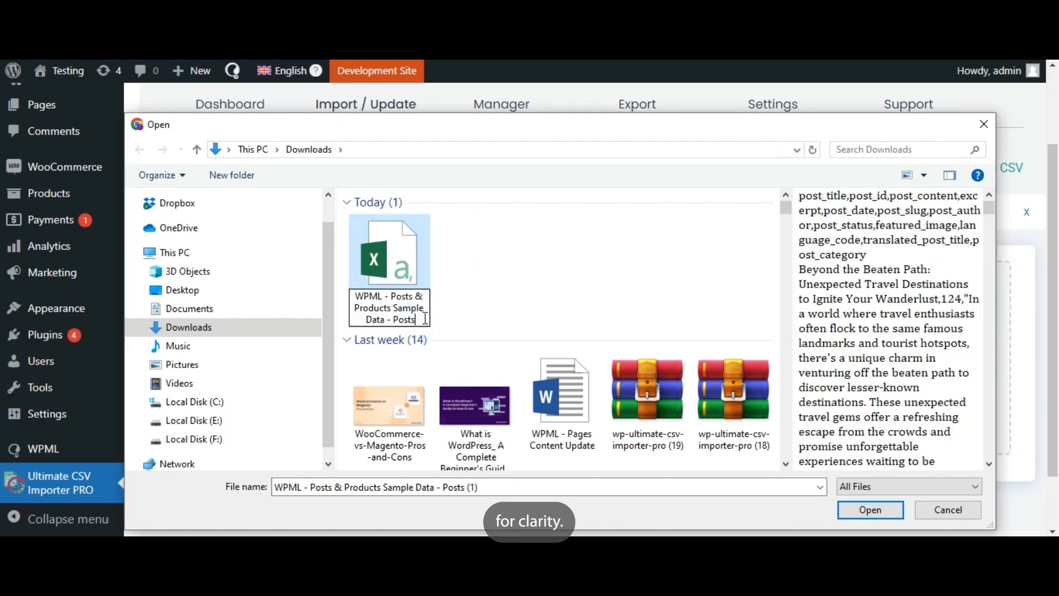
pyautogui.press('Return')
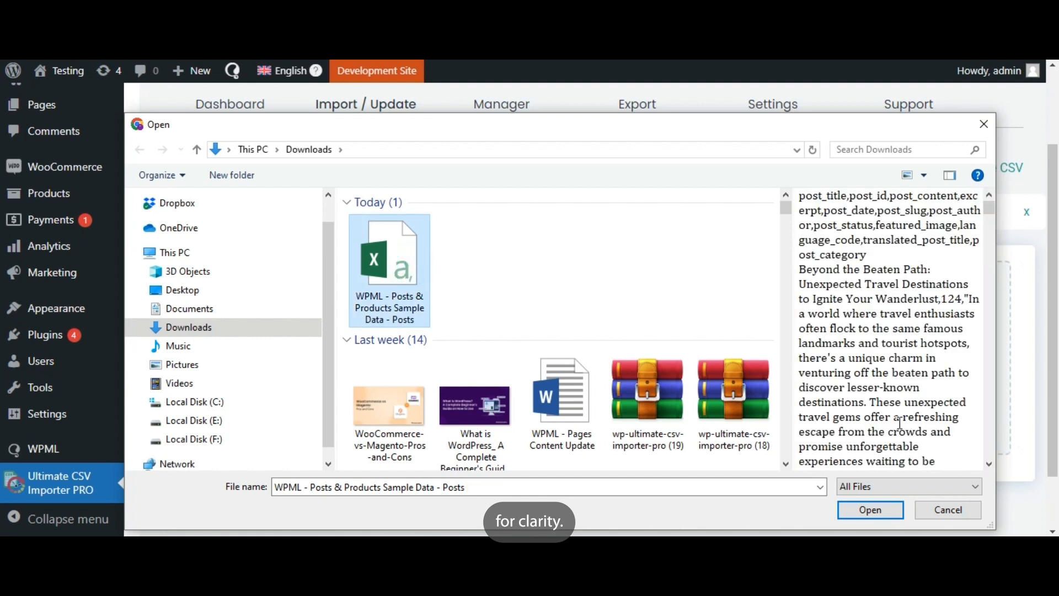
# - Upload the renamed Posts CSV and set the import to apply to Existing Items
pyautogui.click(886, 507)
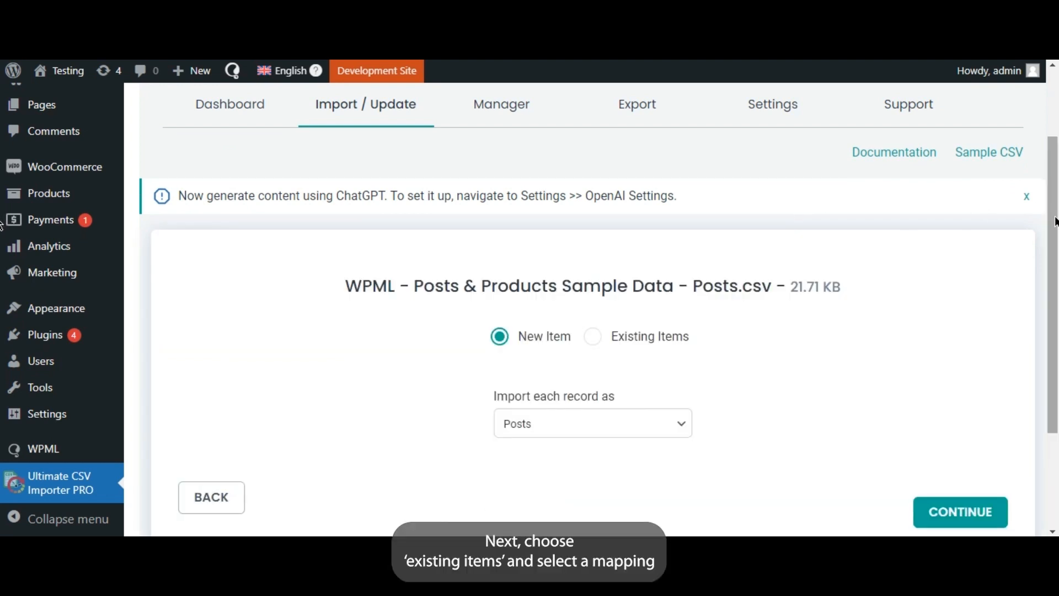
pyautogui.scroll(-1, 989, 216)
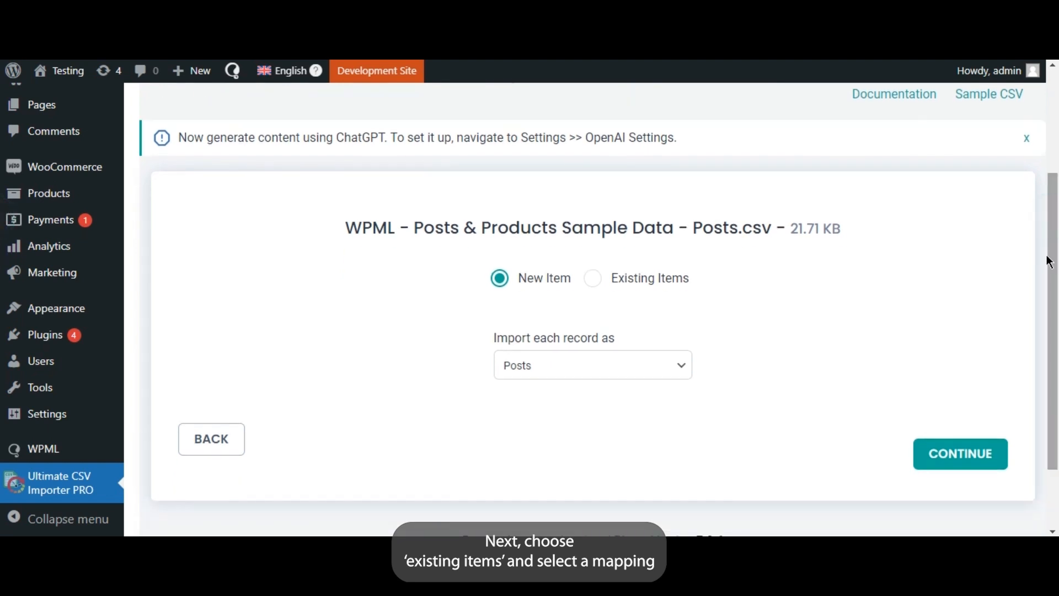
pyautogui.click(671, 287)
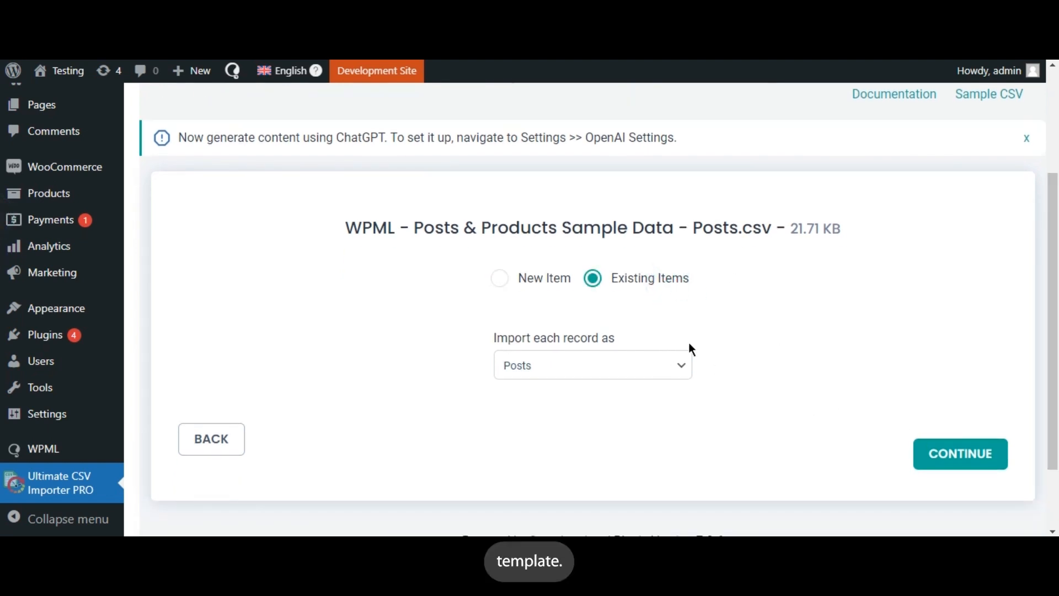
# - Continue to the saved templates, use the template WPML - Posts(1) and switch the field mapping to Advanced Mode
pyautogui.click(938, 455)
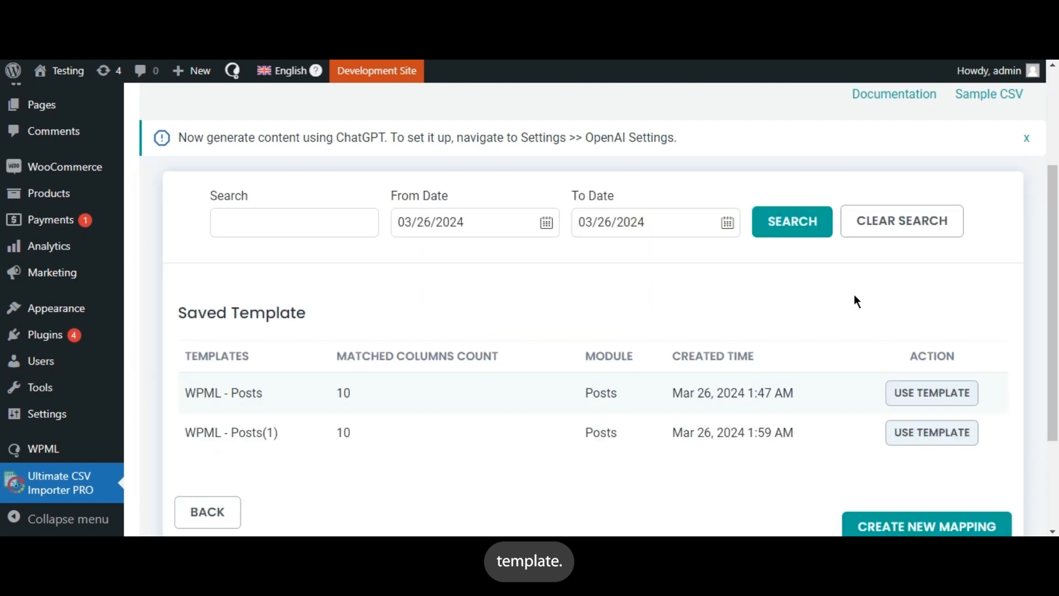
pyautogui.click(948, 435)
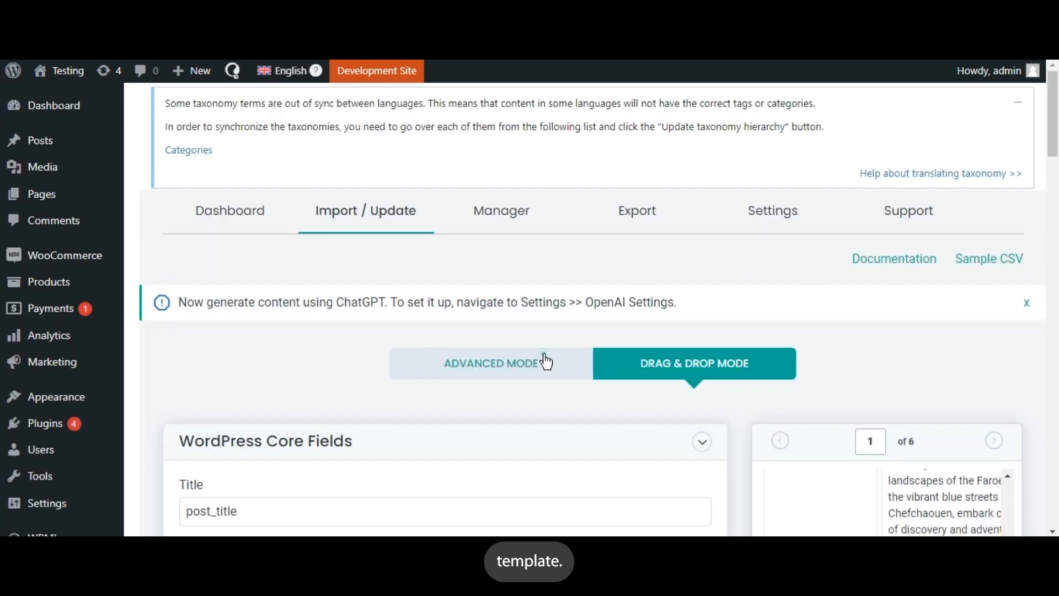
pyautogui.click(547, 362)
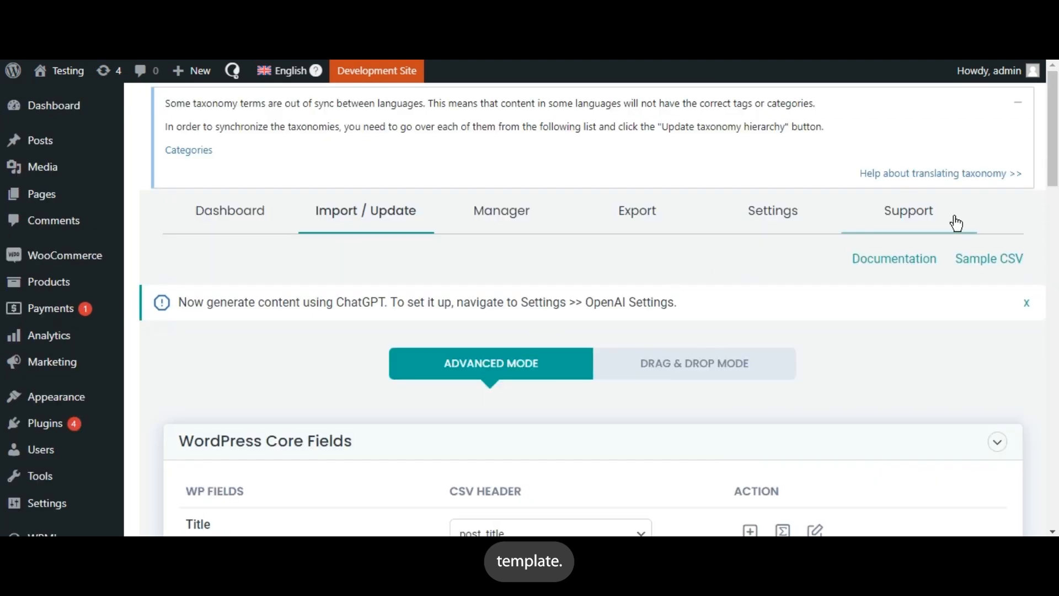
# - Map the category taxonomy to the post_category header and the core ID field to post_id
pyautogui.scroll(-15, 1053, 155)
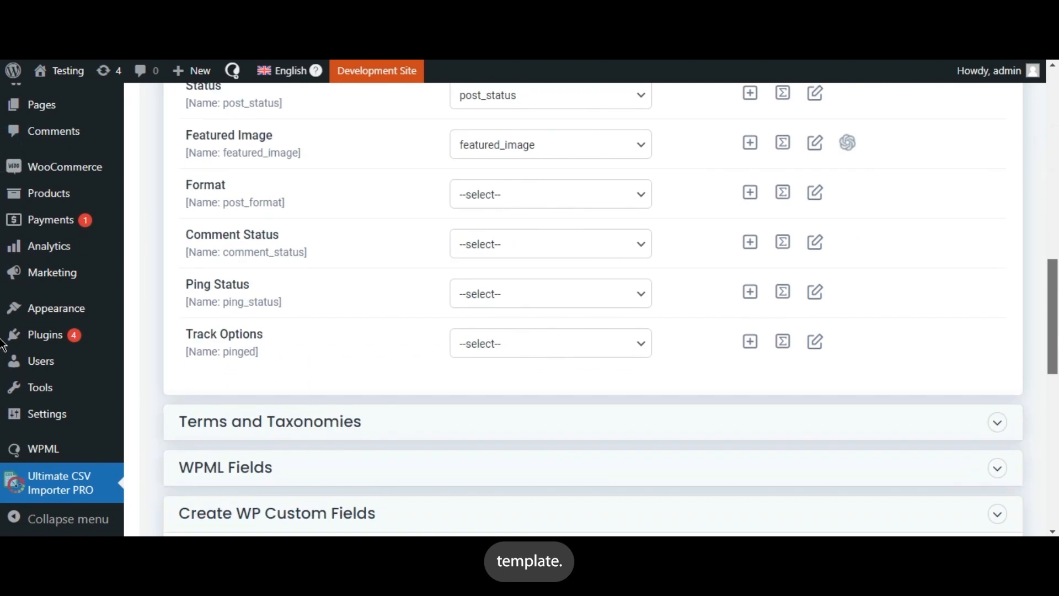
pyautogui.click(879, 249)
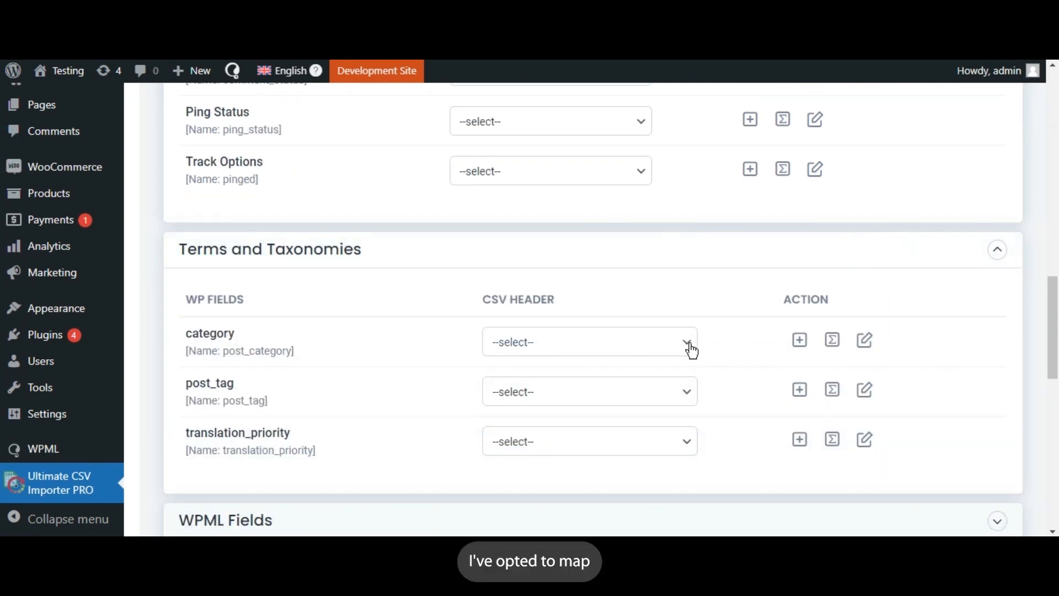
pyautogui.click(690, 347)
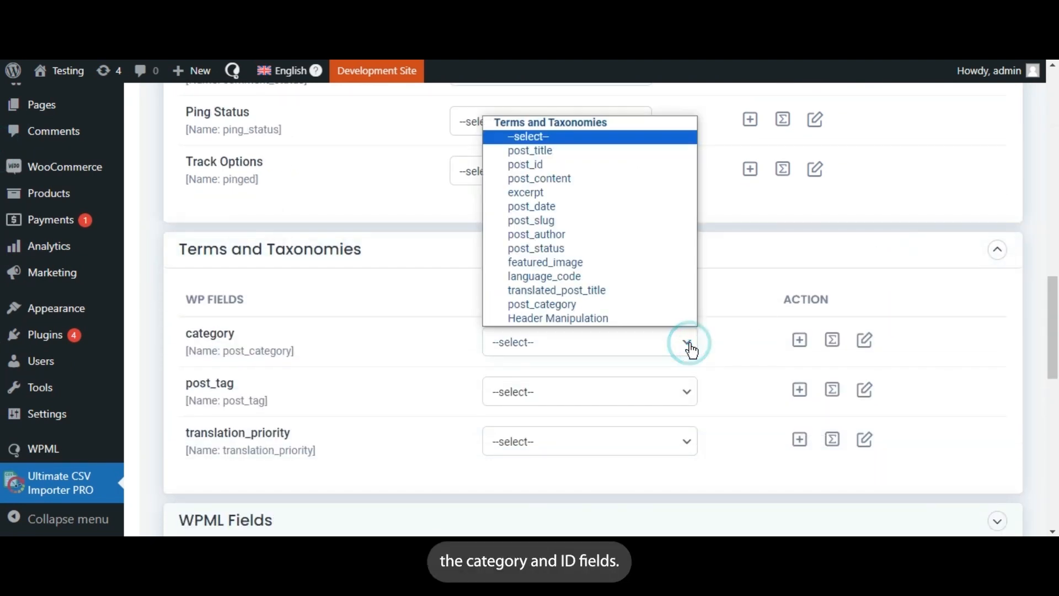
pyautogui.click(672, 306)
pyautogui.moveTo(1051, 301); pyautogui.dragTo(1046, 182)
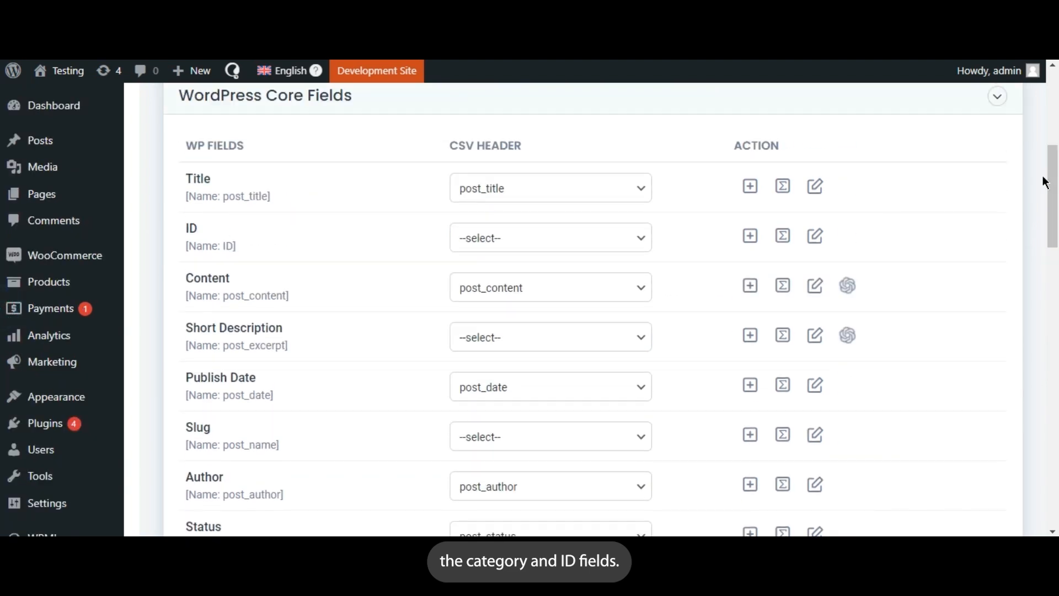
pyautogui.click(636, 237)
pyautogui.click(607, 301)
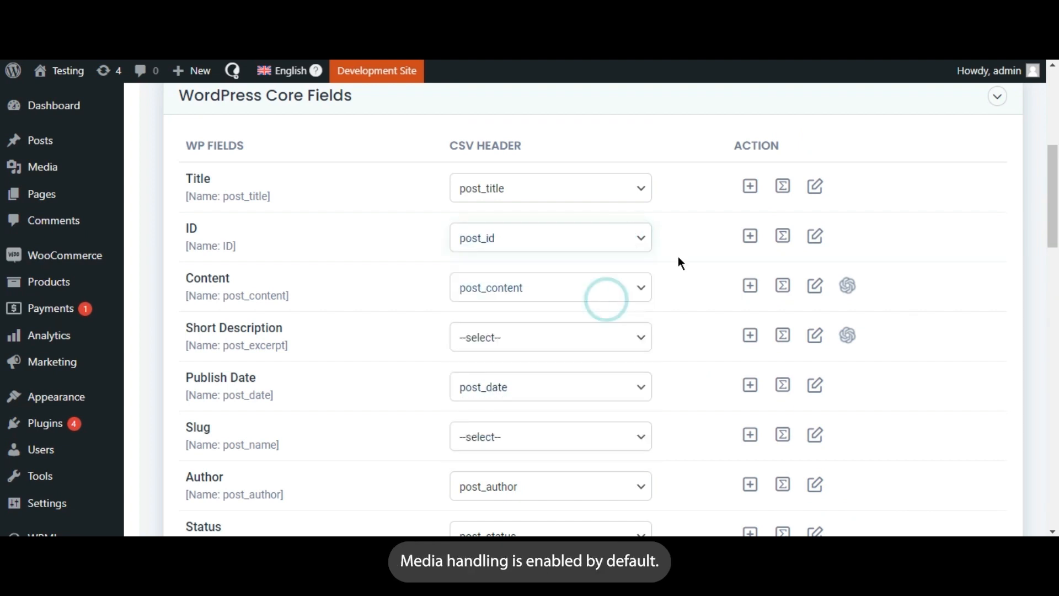
# - Expand the WPML Fields mappings for review and continue with the mapping updated as WPML - Posts(1)
pyautogui.moveTo(1051, 193); pyautogui.dragTo(1052, 304)
pyautogui.scroll(-9, 1011, 343)
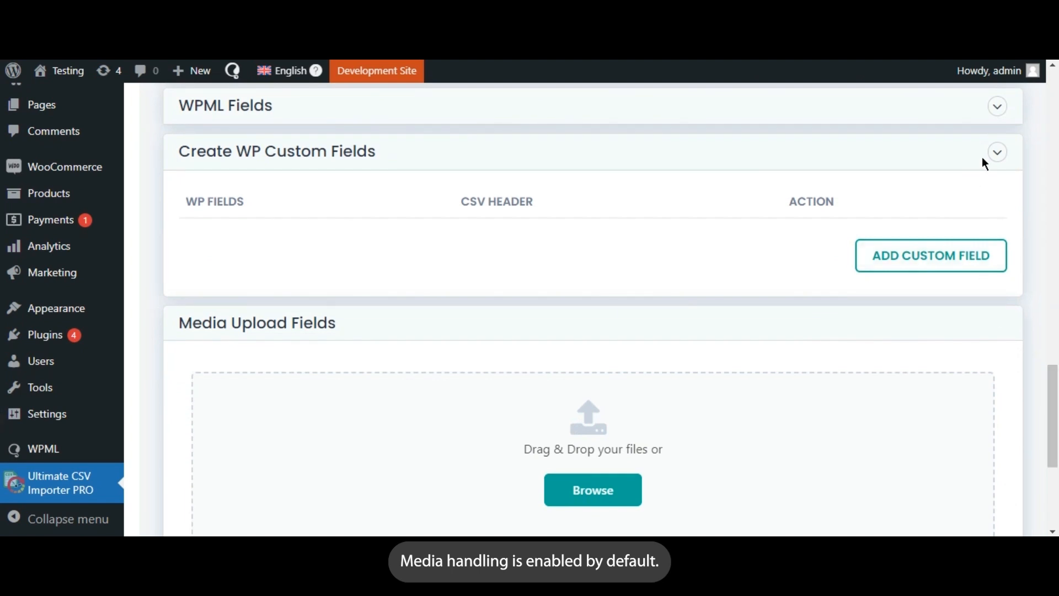
pyautogui.click(997, 109)
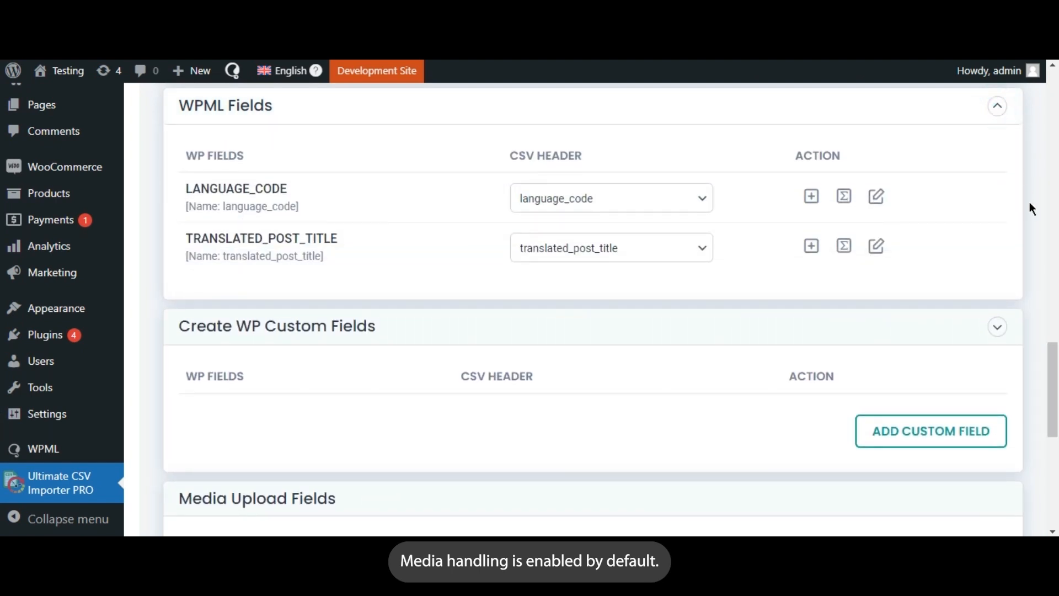
pyautogui.click(1040, 297)
pyautogui.moveTo(1055, 376); pyautogui.dragTo(1058, 459)
pyautogui.click(991, 479)
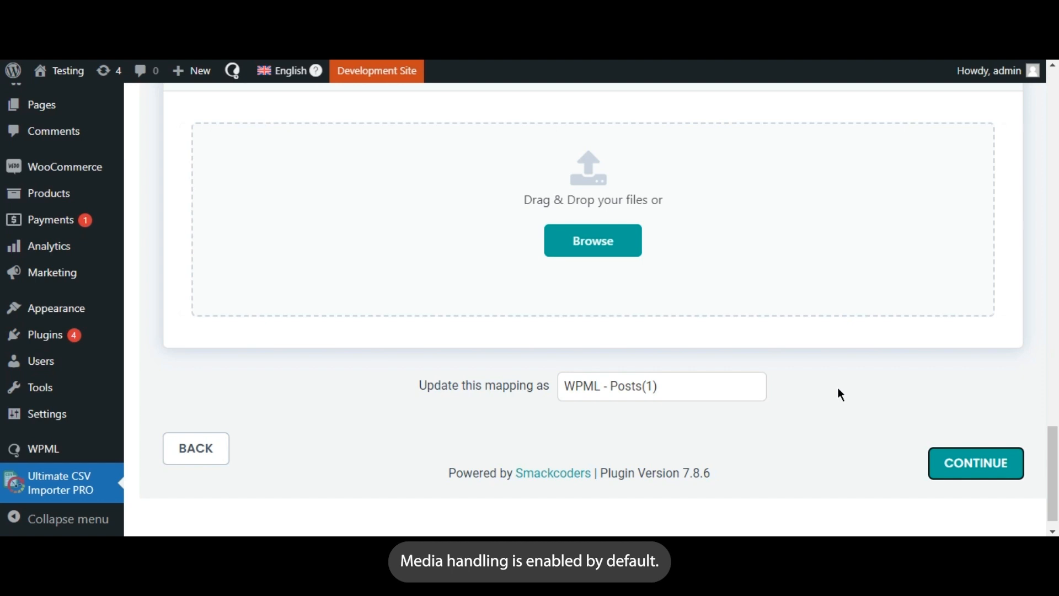
# - Continue past the media settings with their defaults and set existing records to update based on ID
pyautogui.moveTo(1056, 382)
pyautogui.mouseDown()
pyautogui.moveTo(1038, 141)
pyautogui.moveTo(1057, 276)
pyautogui.moveTo(1058, 396)
pyautogui.mouseUp()
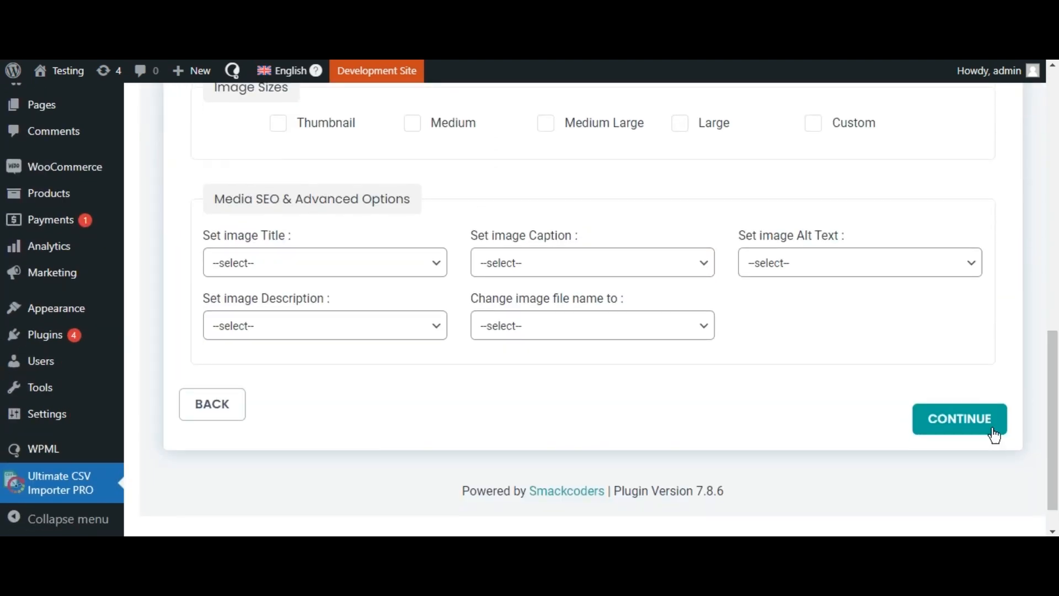
pyautogui.click(969, 430)
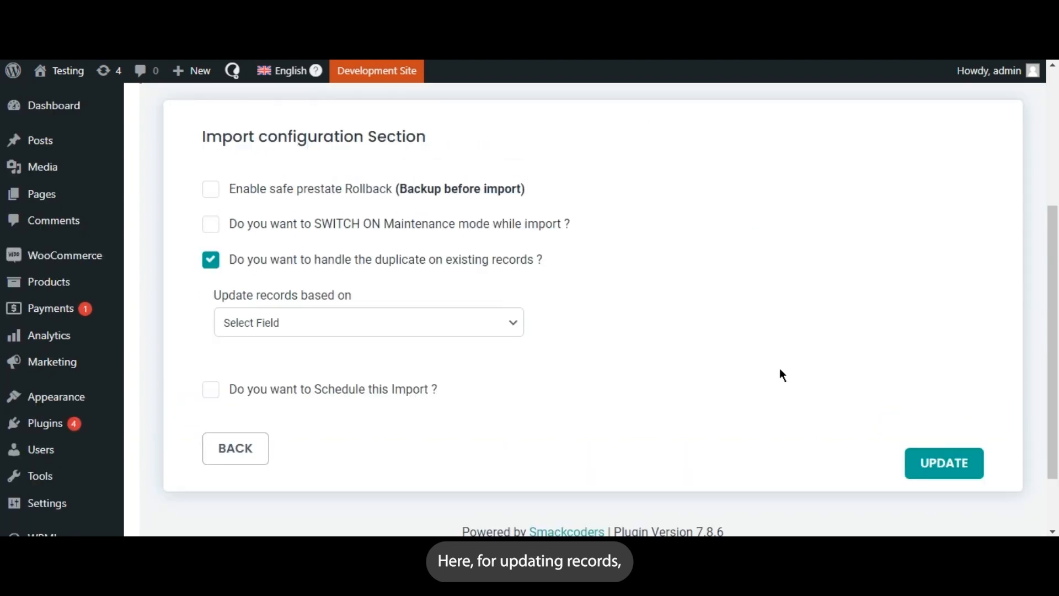
pyautogui.click(514, 326)
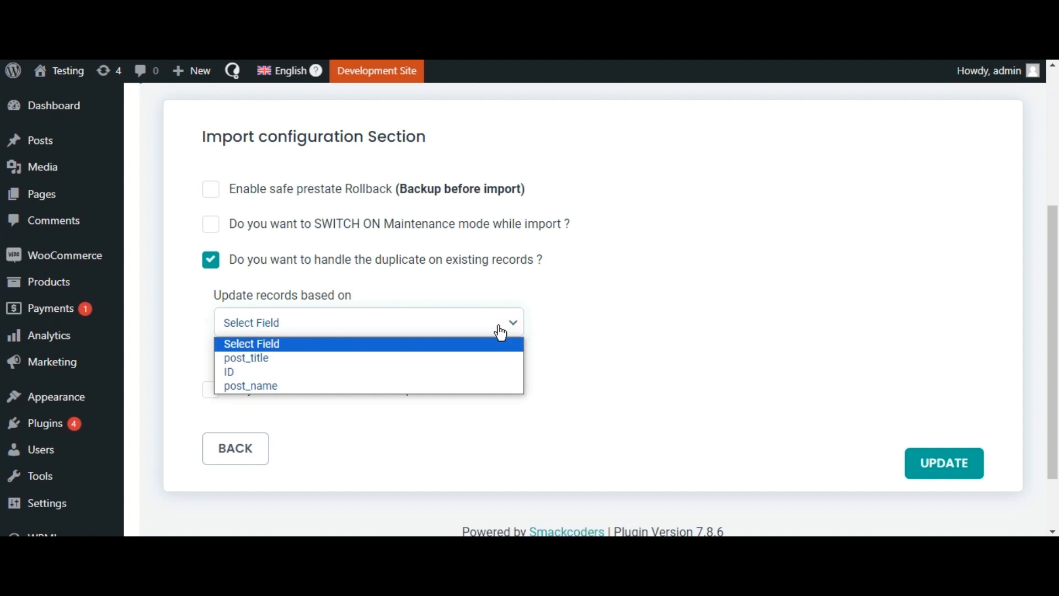
pyautogui.click(488, 373)
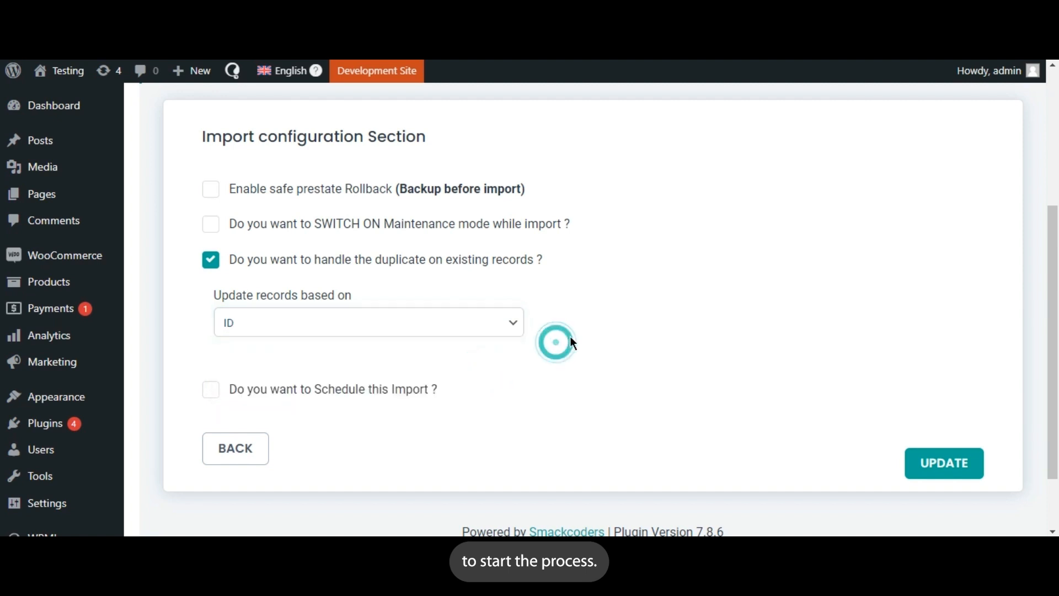
# - Run the update import of the Posts CSV and review its import log
pyautogui.click(940, 475)
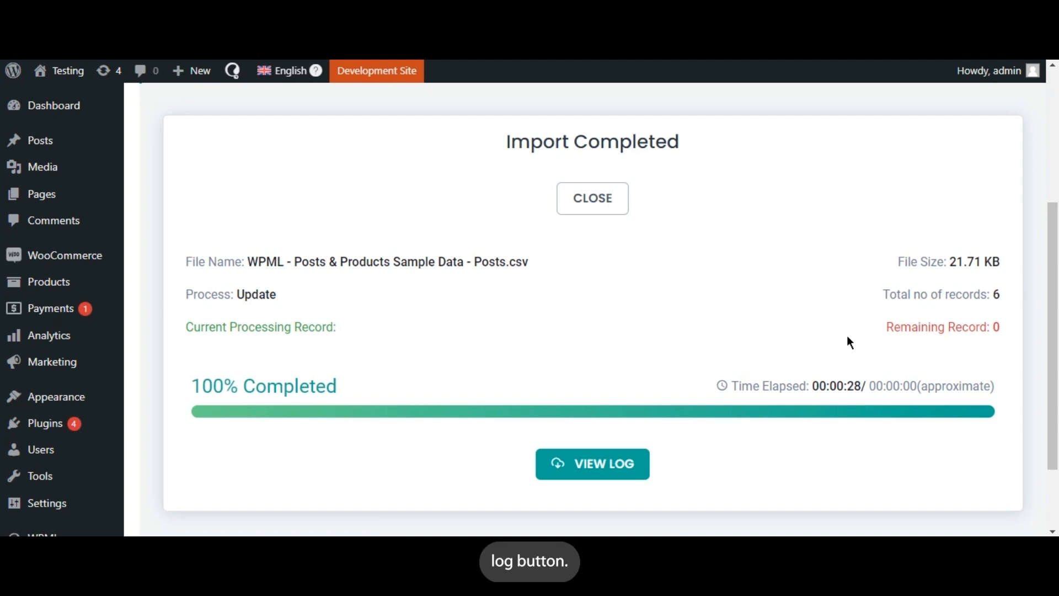
pyautogui.click(629, 464)
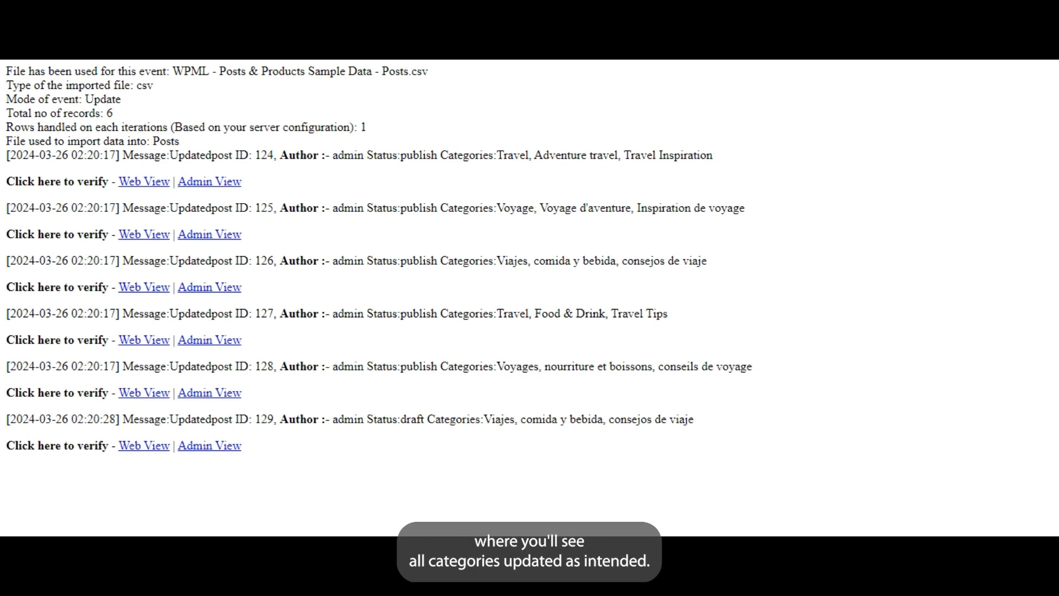
pyautogui.hotkey('ctrl', 'w')
# - List the posts in all languages and examine the categories assigned to each one
pyautogui.moveTo(59, 141)
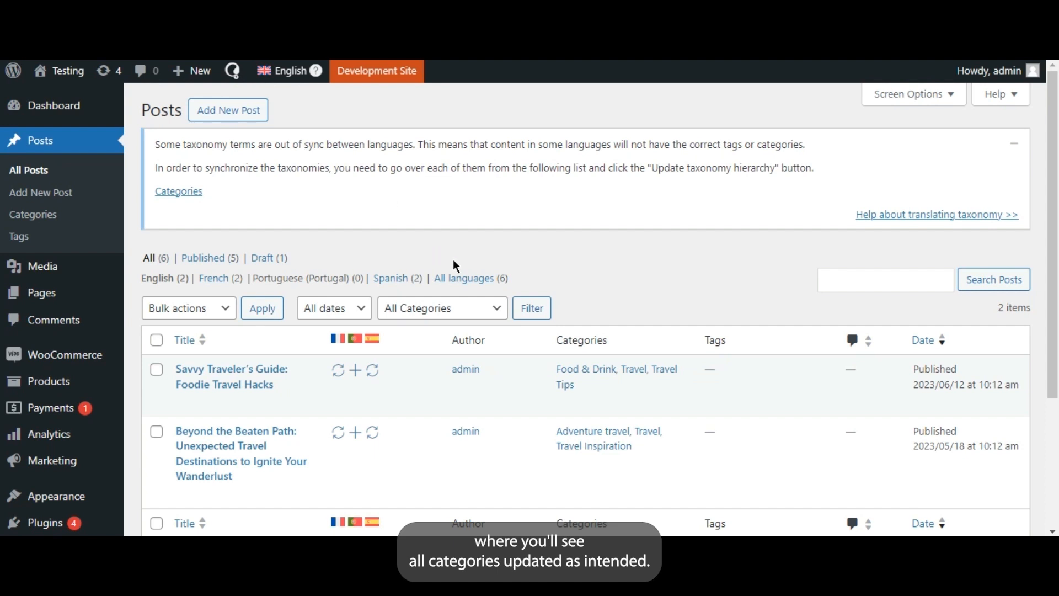
pyautogui.click(461, 278)
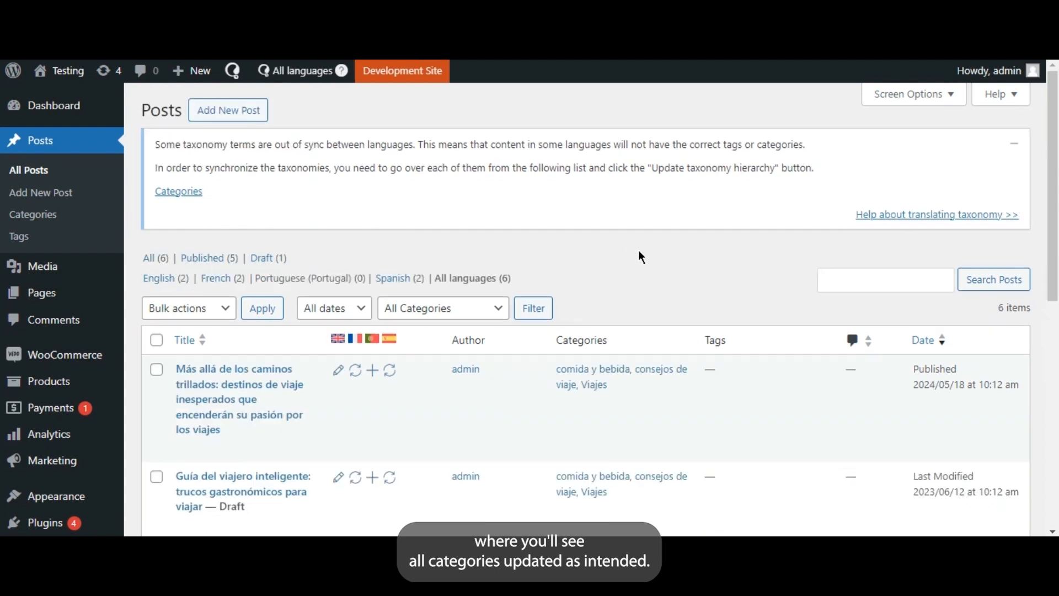
pyautogui.scroll(-2, 1014, 224)
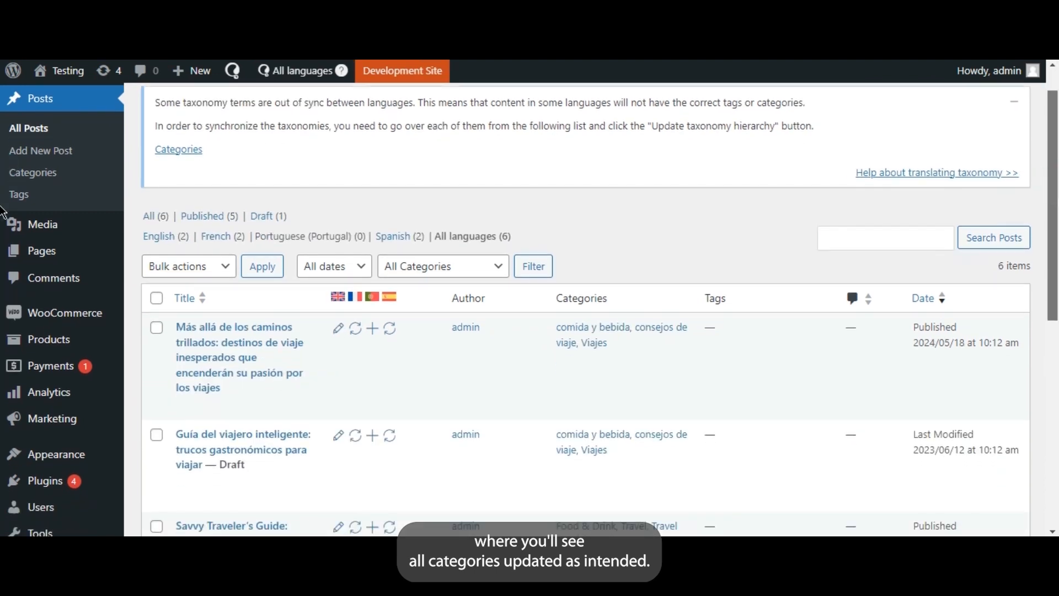
pyautogui.scroll(-2, 828, 249)
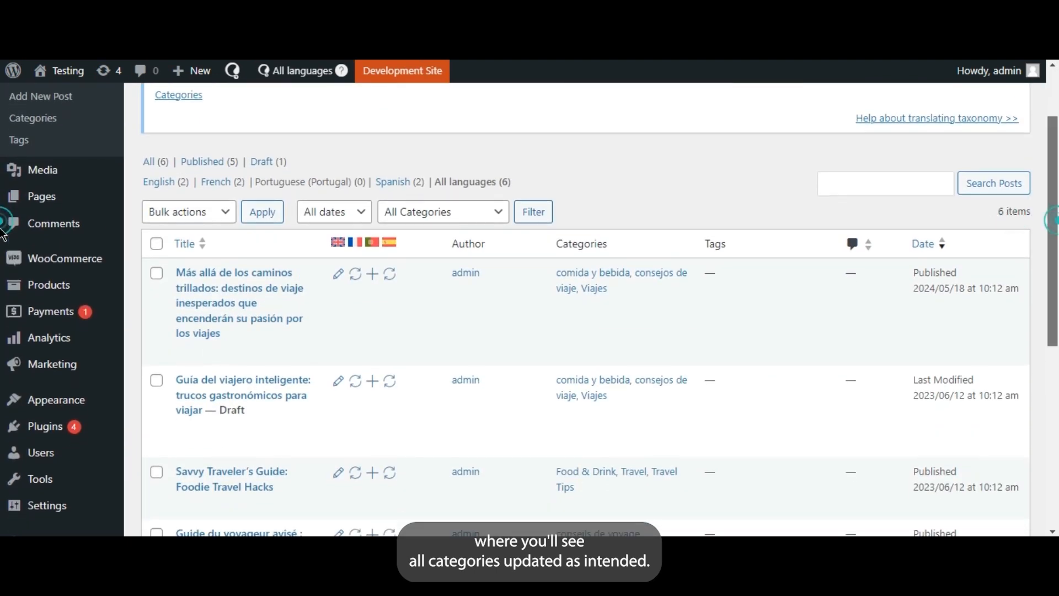
pyautogui.scroll(-5, 694, 375)
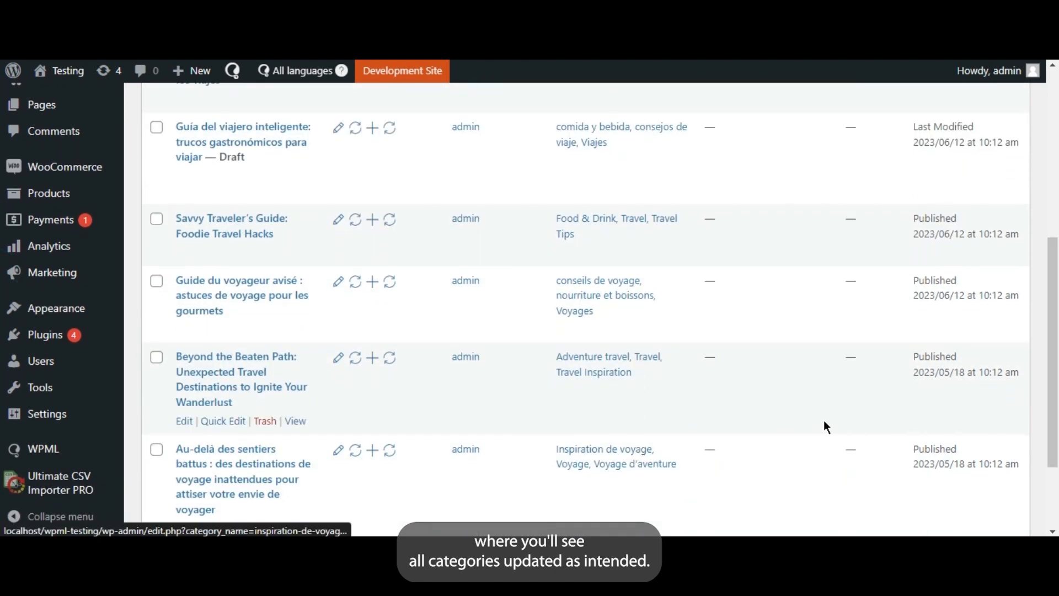
pyautogui.scroll(-3, 687, 394)
pyautogui.moveTo(1053, 364)
pyautogui.mouseDown()
pyautogui.moveTo(1050, 232)
pyautogui.moveTo(1055, 360)
pyautogui.mouseUp()
pyautogui.scroll(8, 521, 310)
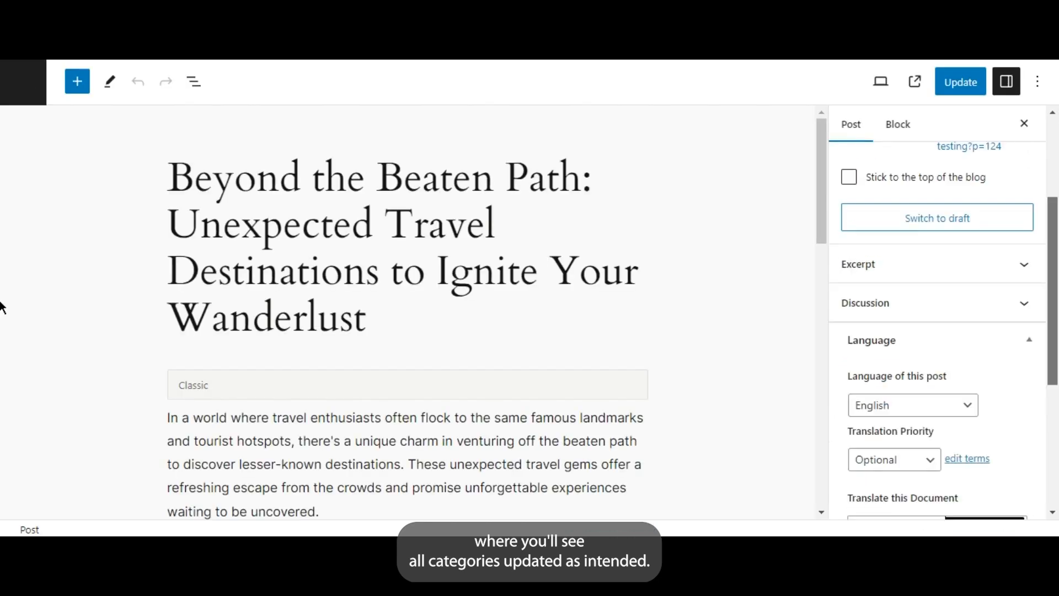
# - Expand the category settings of the English post "Beyond the Beaten Path" in the editor and check its assigned categories
pyautogui.moveTo(1057, 290); pyautogui.dragTo(1054, 212)
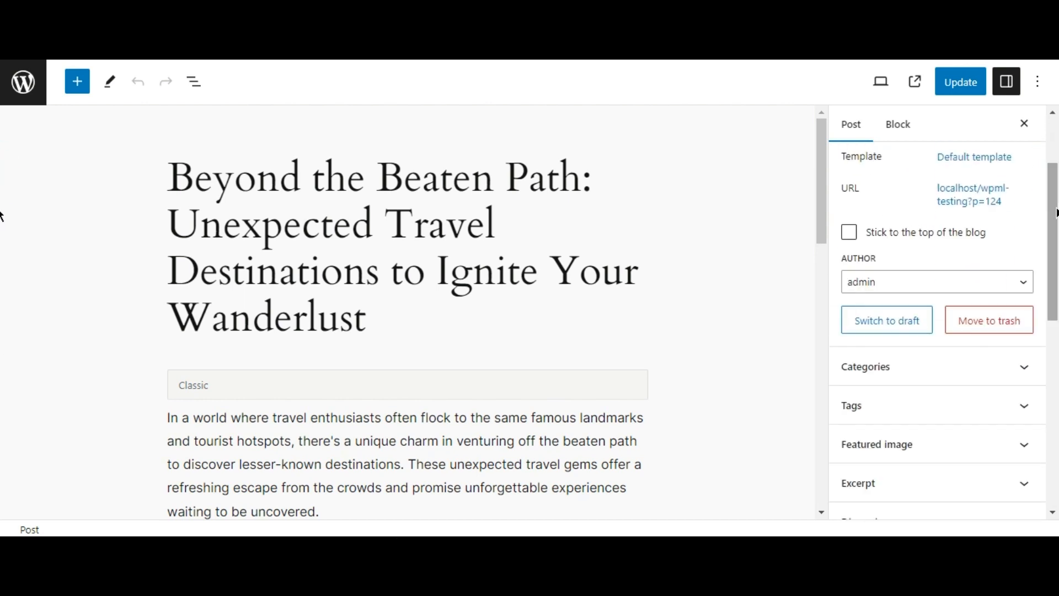
pyautogui.click(857, 360)
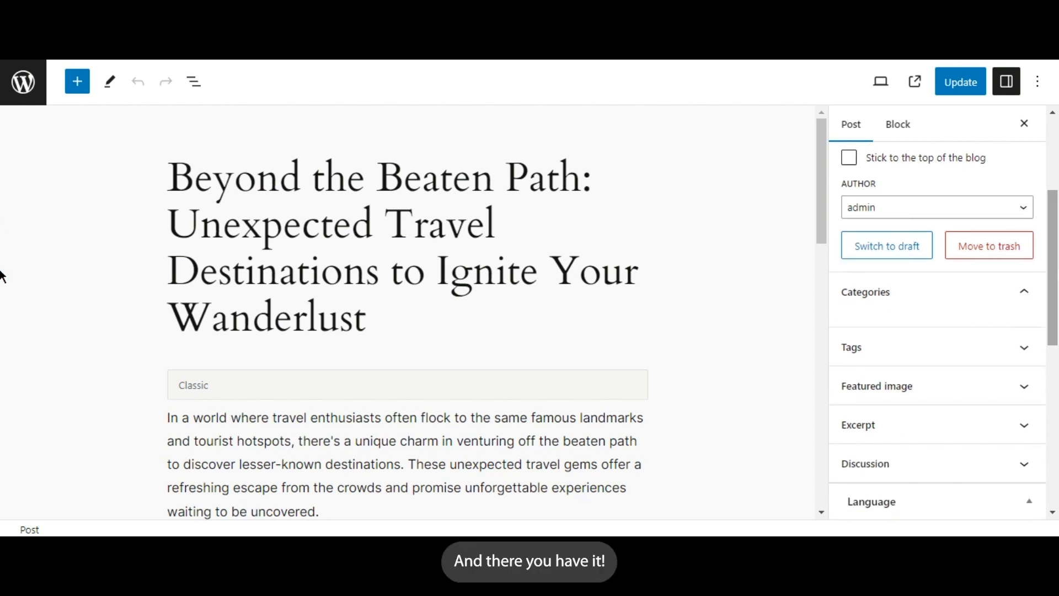
pyautogui.moveTo(1028, 395)
pyautogui.mouseDown()
pyautogui.moveTo(1034, 476)
pyautogui.moveTo(1034, 385)
pyautogui.mouseUp()
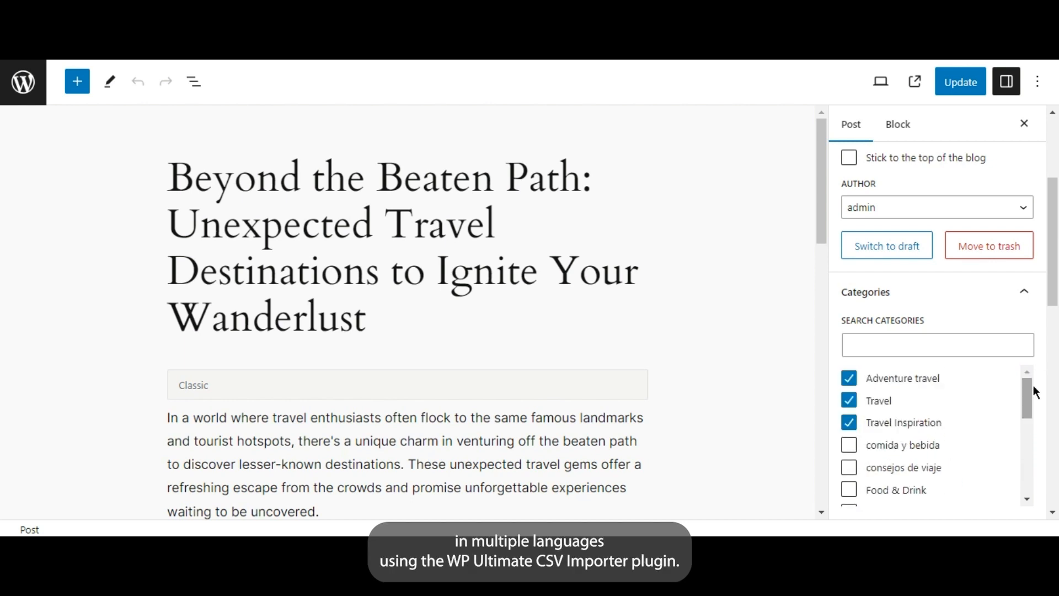